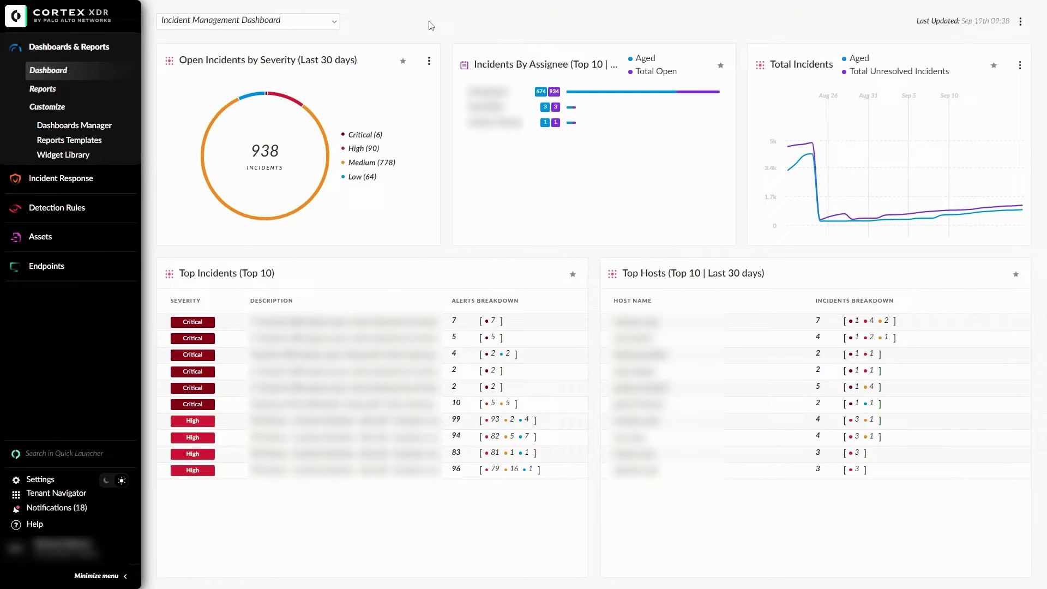
- Open the Notifications forwarding list under Settings > Configurations and inspect the Devildog entry's actions
left_click(37, 480)
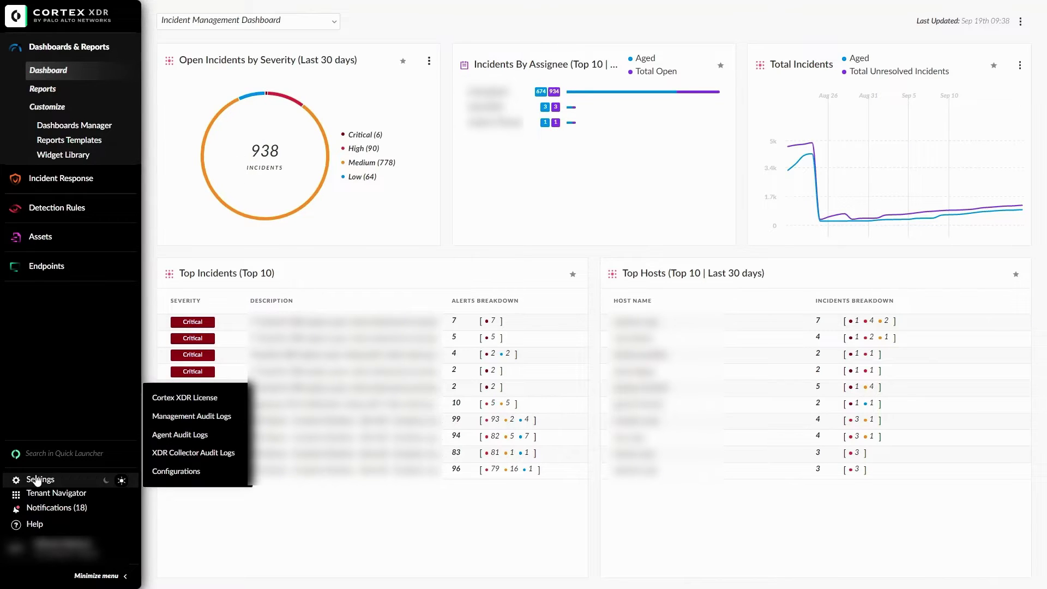
left_click(164, 473)
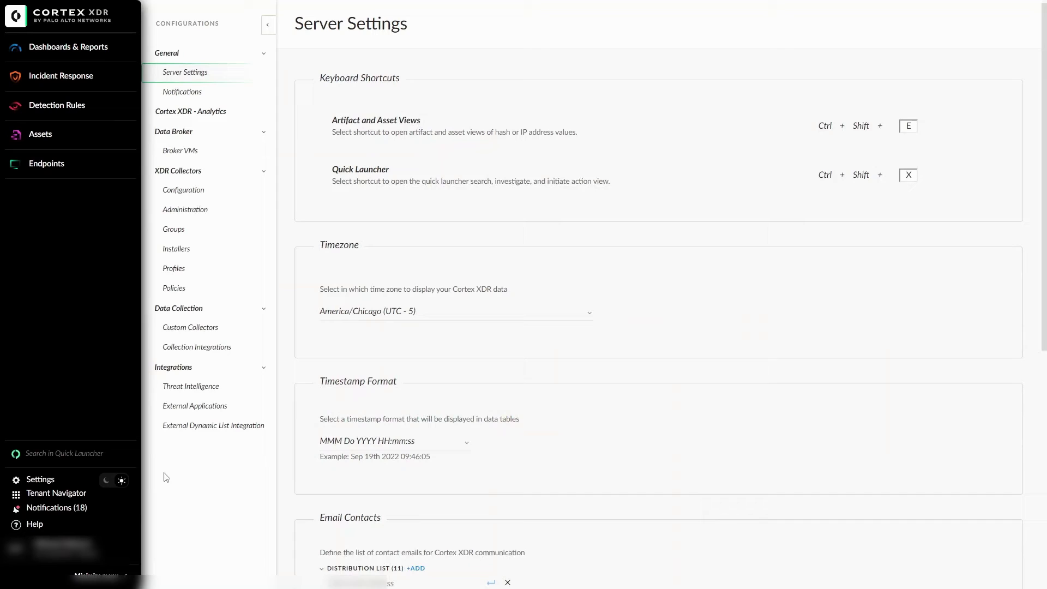
left_click(193, 97)
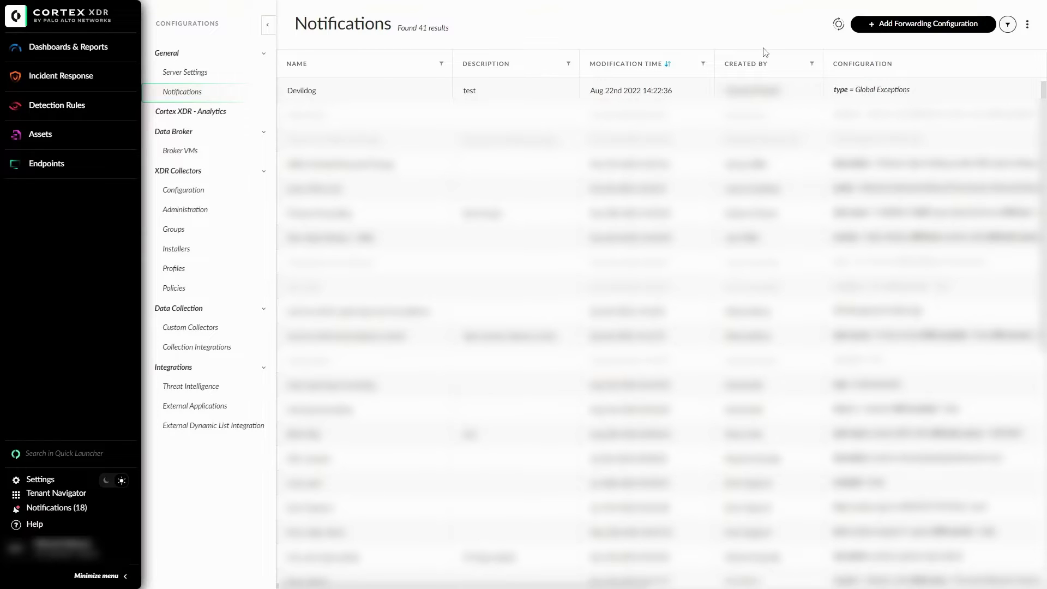
right_click(404, 91)
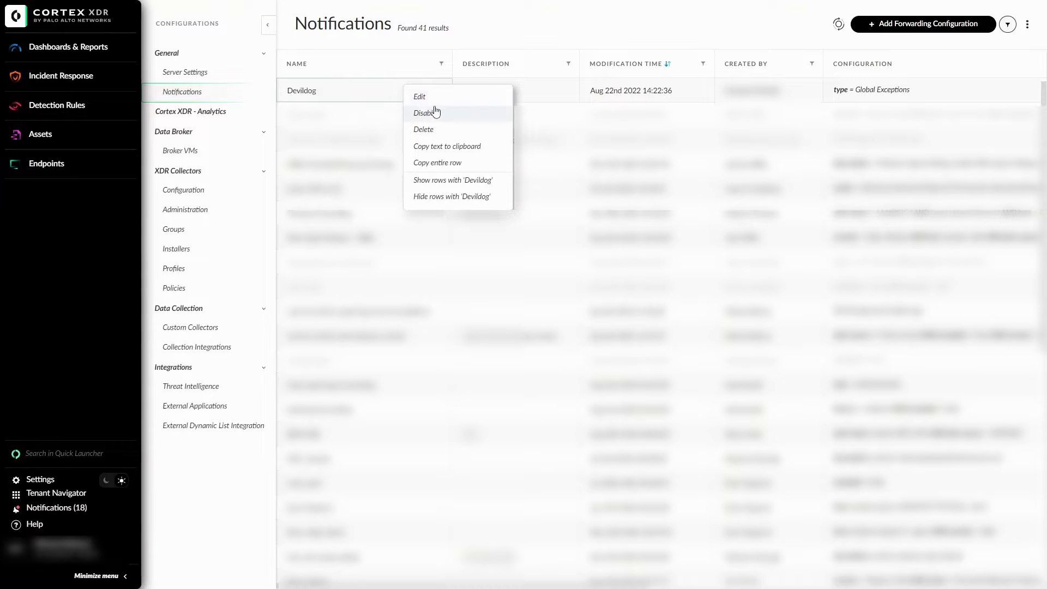
left_click(543, 41)
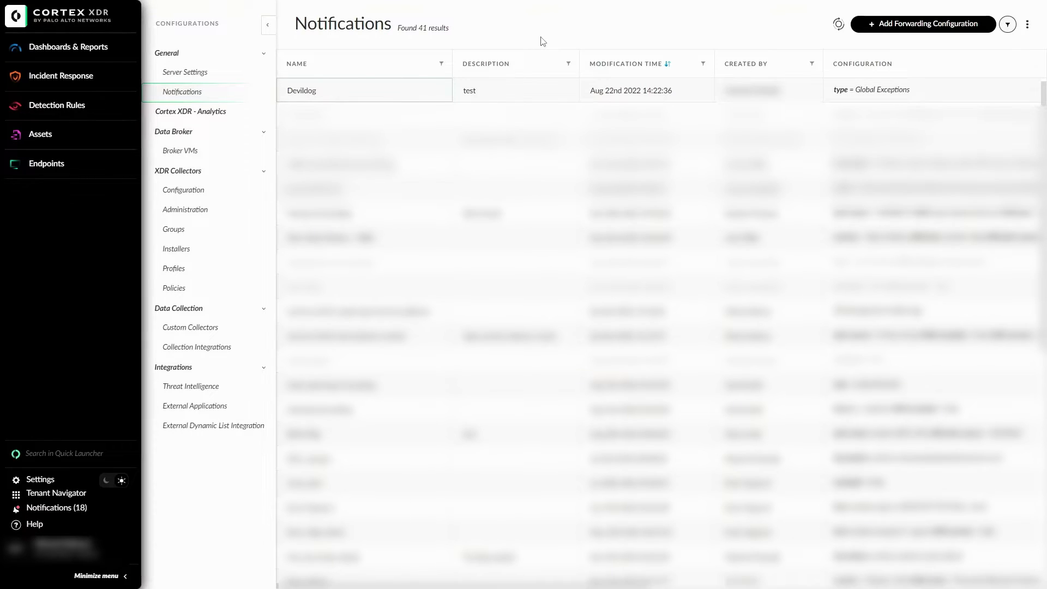
- Add a forwarding configuration named 'test' with Log Type Alerts and advance to Scope
left_click(916, 30)
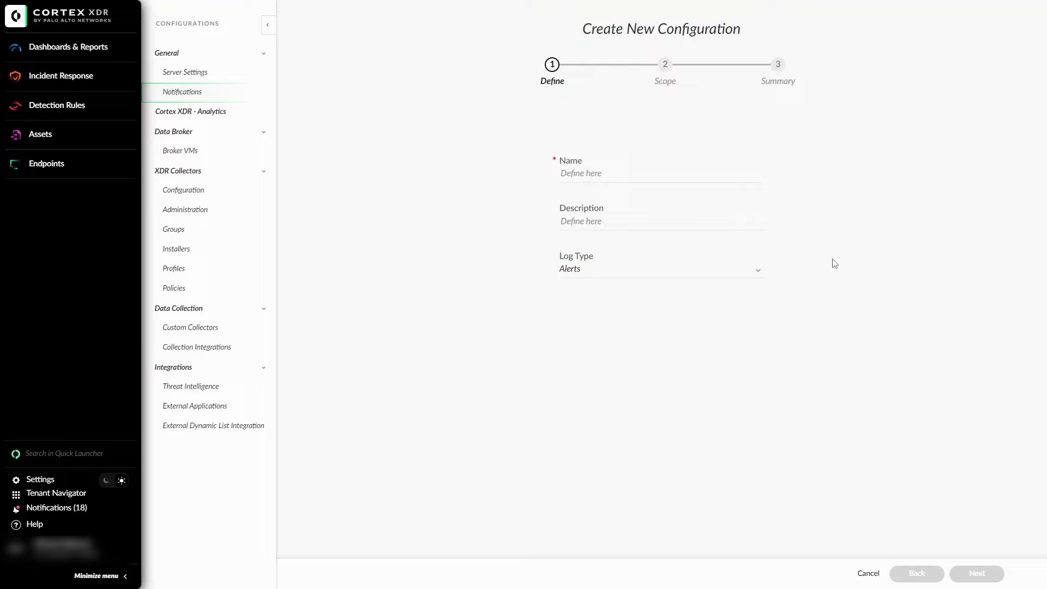
left_click(655, 182)
left_click(609, 269)
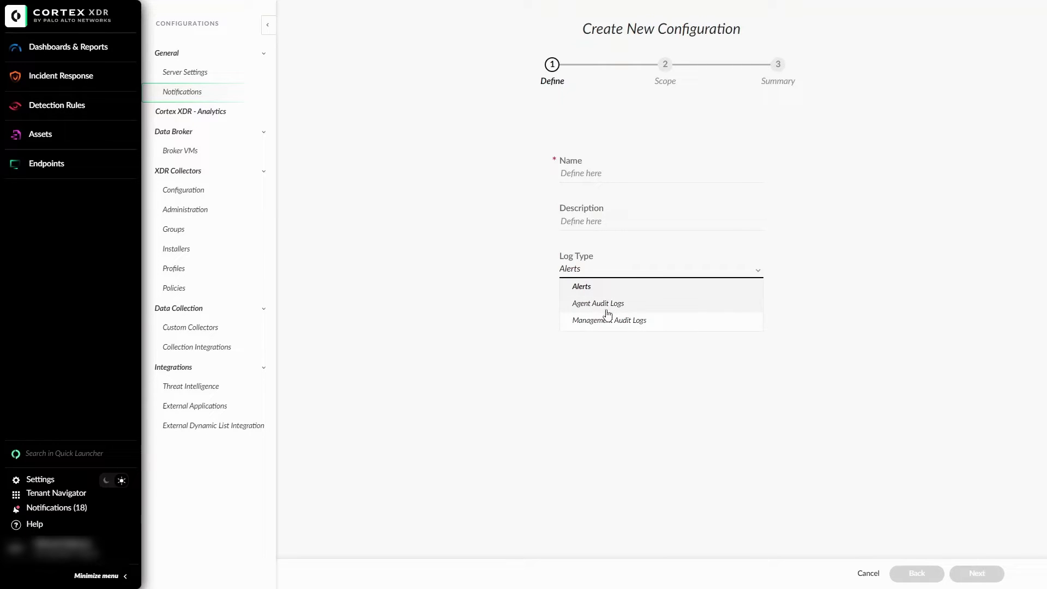
left_click(599, 184)
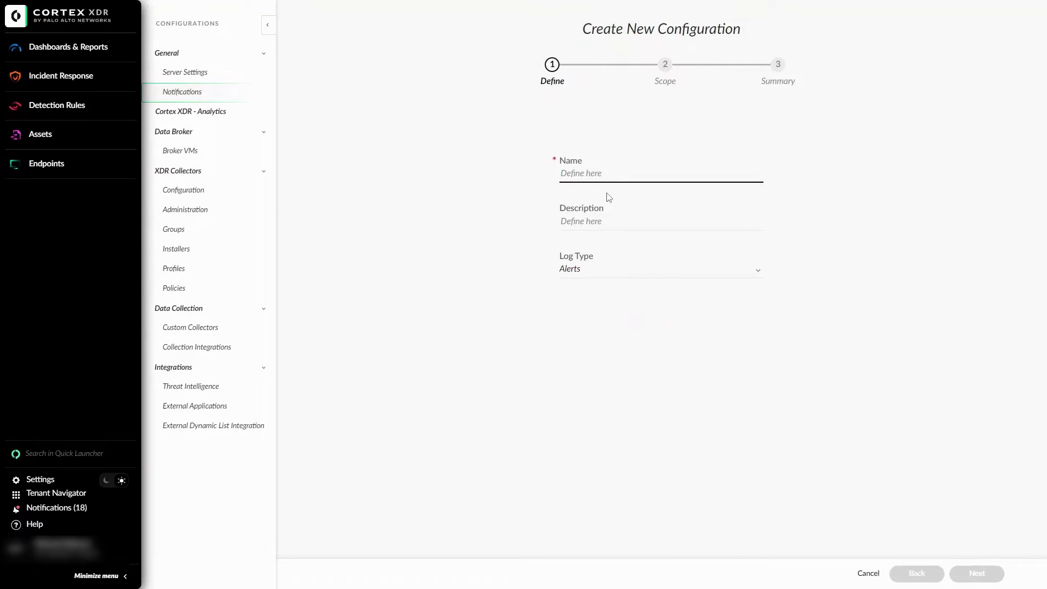
type("test")
left_click(968, 570)
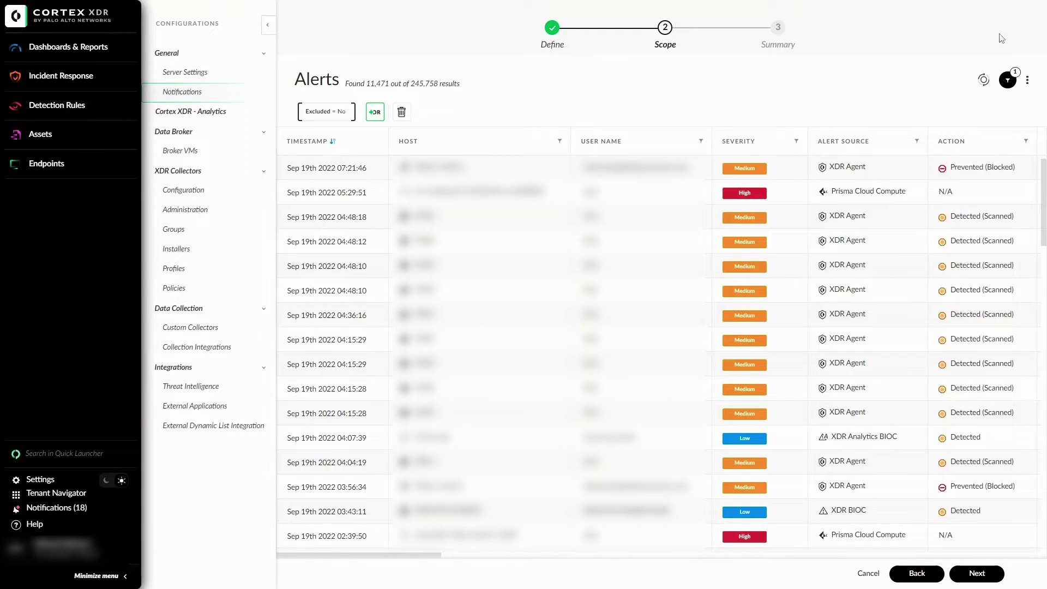
- Change the Excluded filter to Severity = High and advance to the Summary step
left_click(1007, 80)
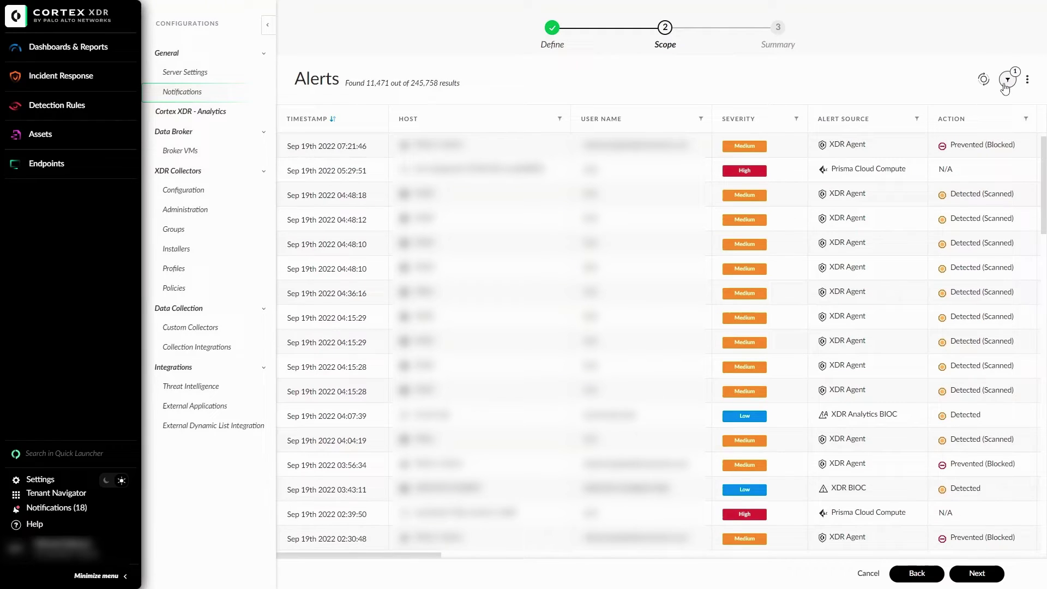
left_click(1007, 80)
left_click(352, 115)
left_click(334, 115)
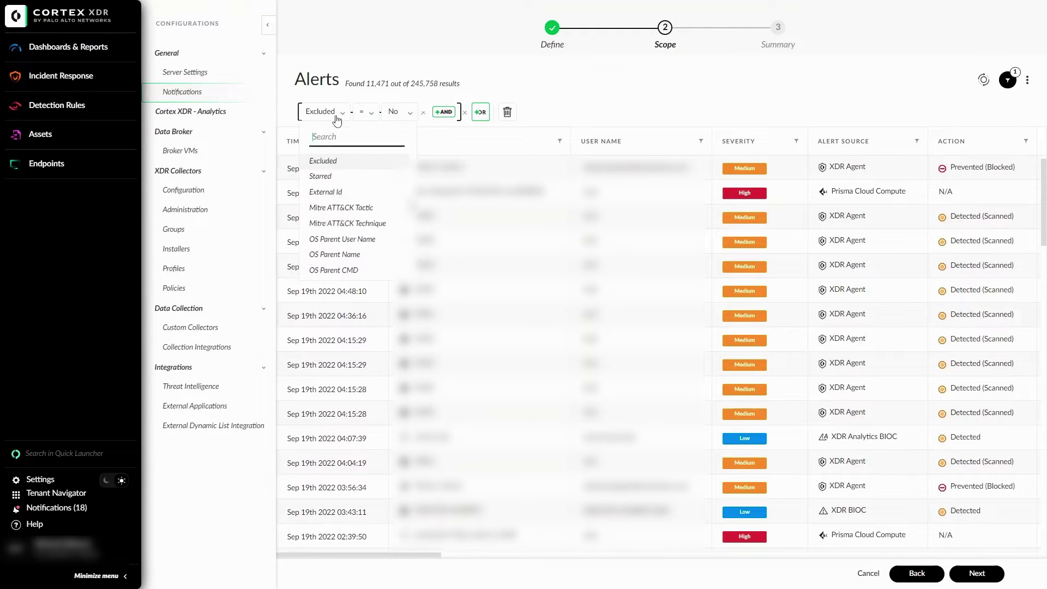
type("e")
key("BackSpace")
type("seve")
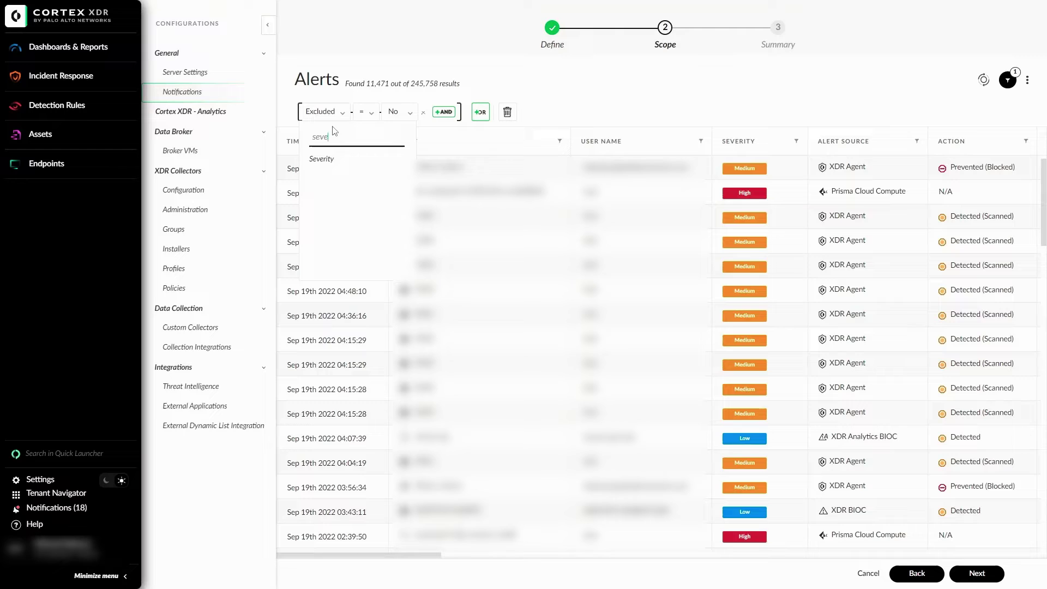
left_click(334, 161)
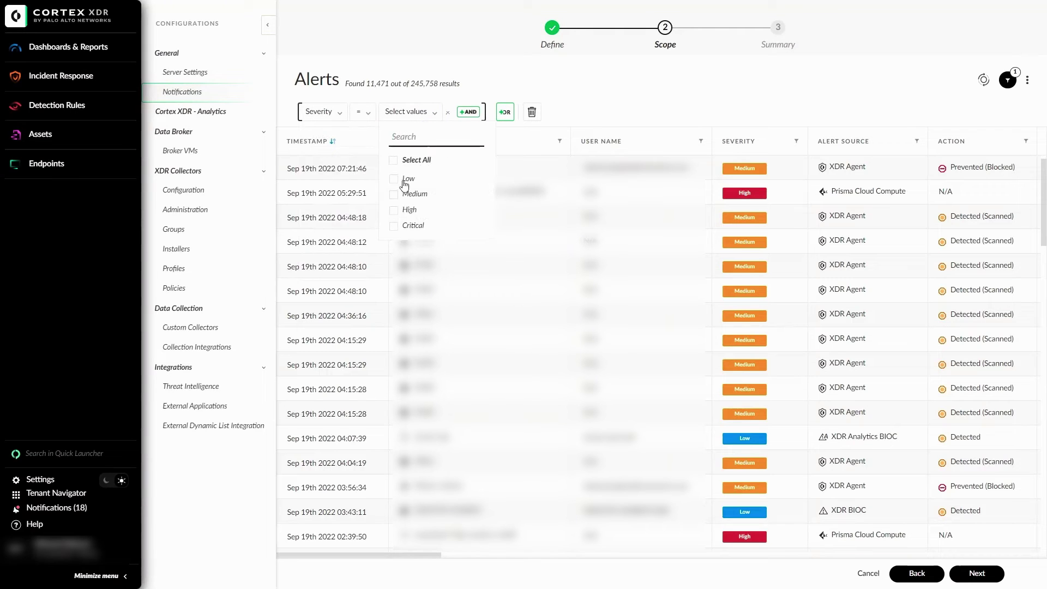
left_click(394, 211)
left_click(720, 109)
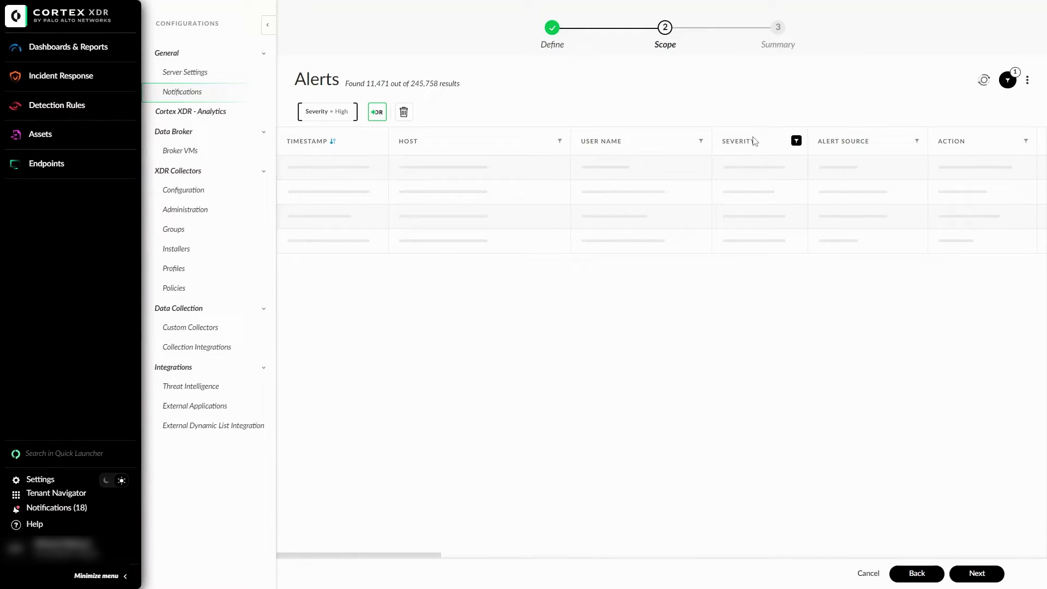
left_click(974, 573)
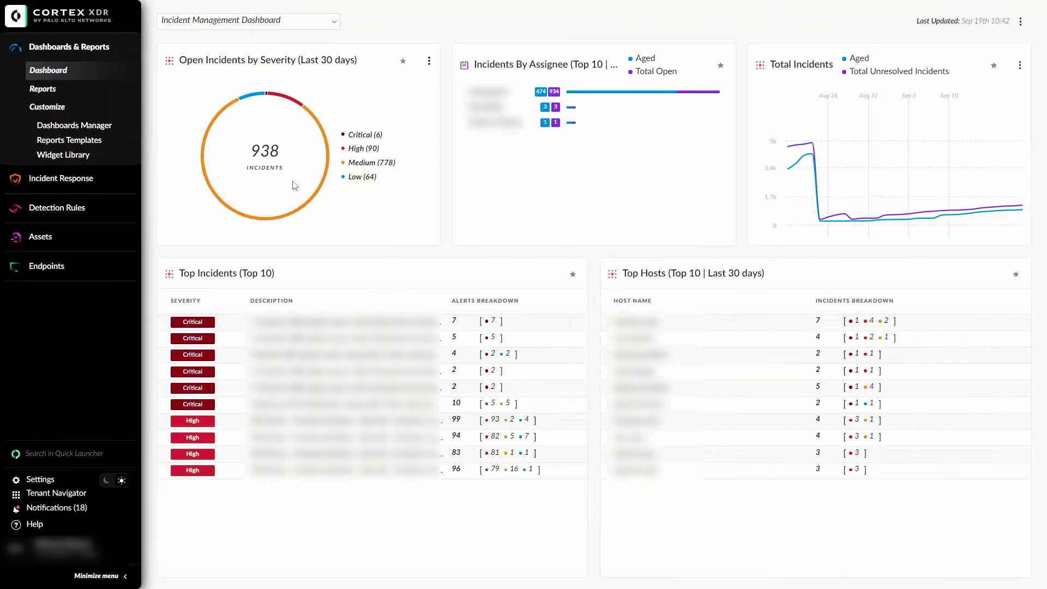
- Check the Slack integration under Settings > Configurations > External Applications
left_click(30, 481)
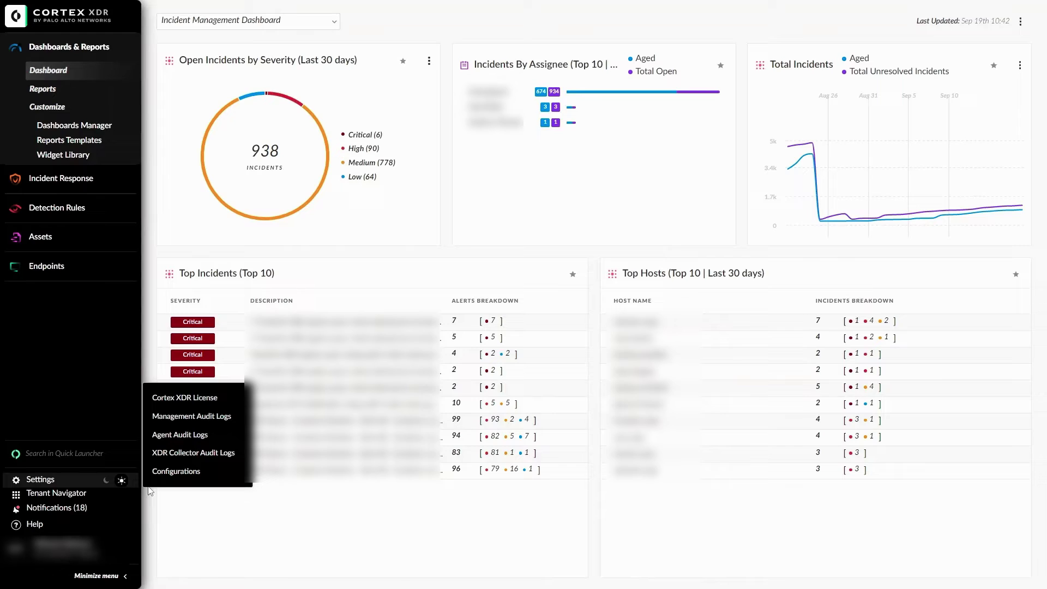
left_click(172, 472)
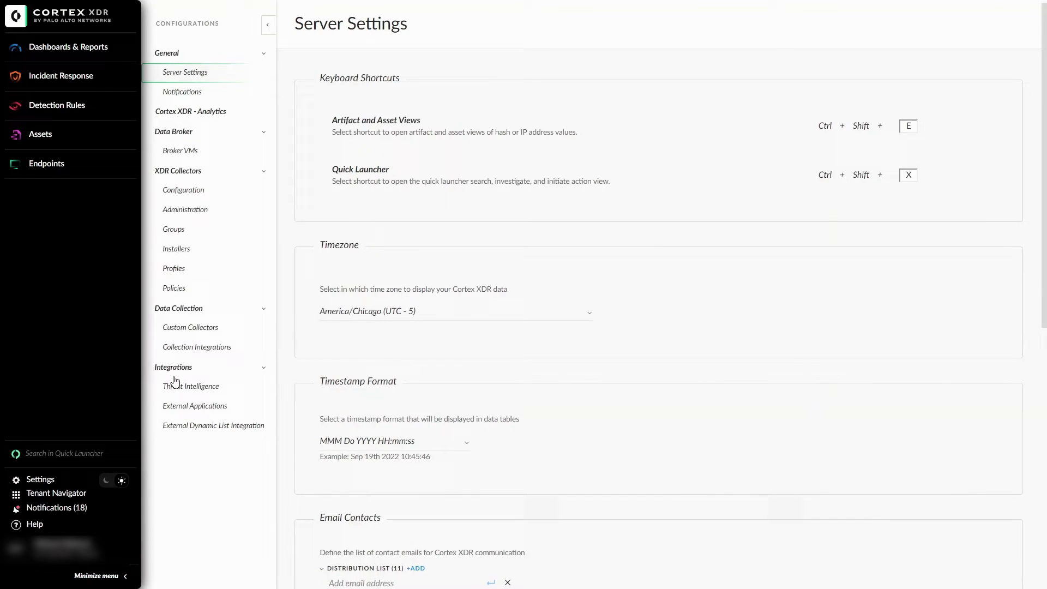
left_click(174, 408)
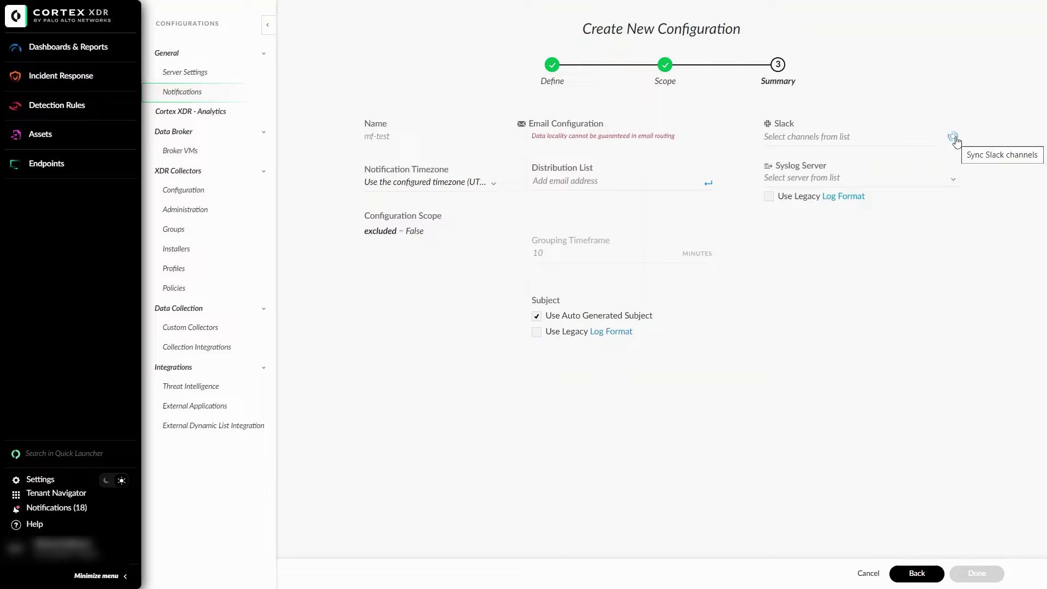
- Choose the matching 'testalert' Slack channel as destination and save the configuration
left_click(829, 131)
type("testale")
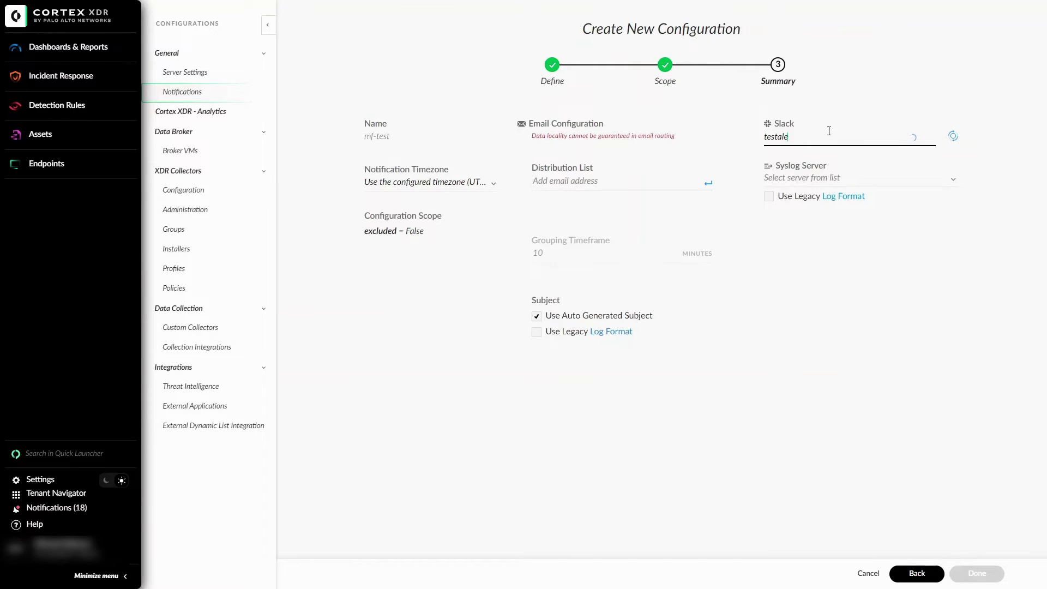
type("rt")
left_click(807, 154)
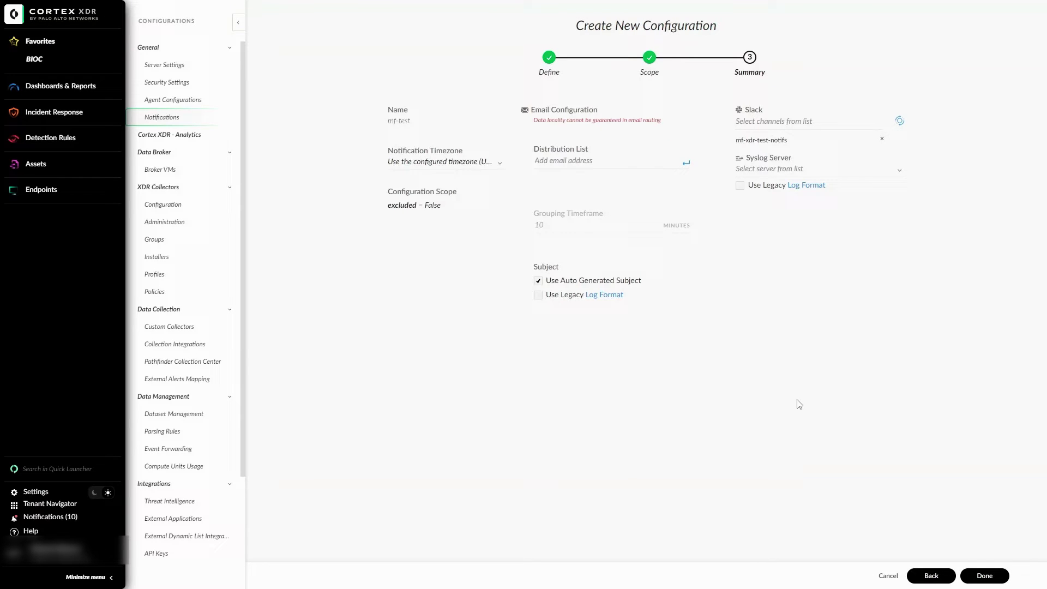
left_click(984, 576)
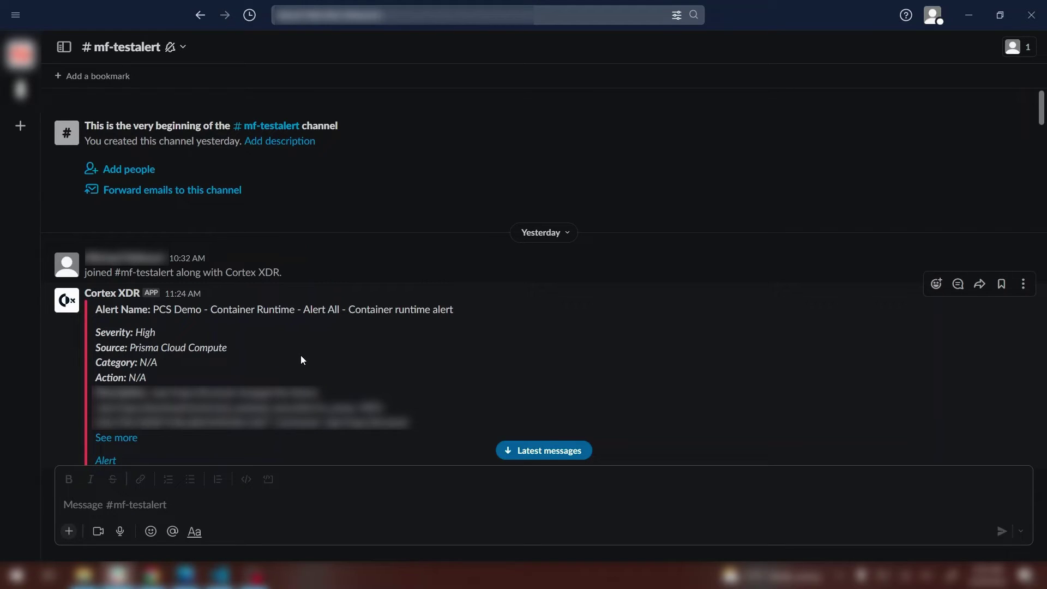
- Expand the Cortex XDR alert in #mf-testalert with 'See more' and scroll through its details
scroll(301, 360, "down", 1)
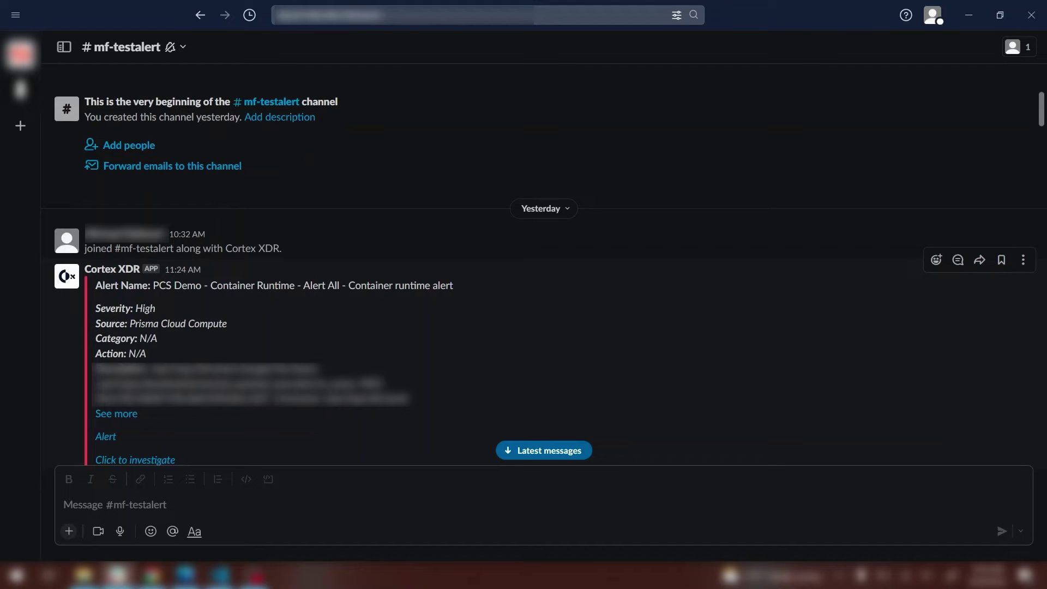
left_click(116, 414)
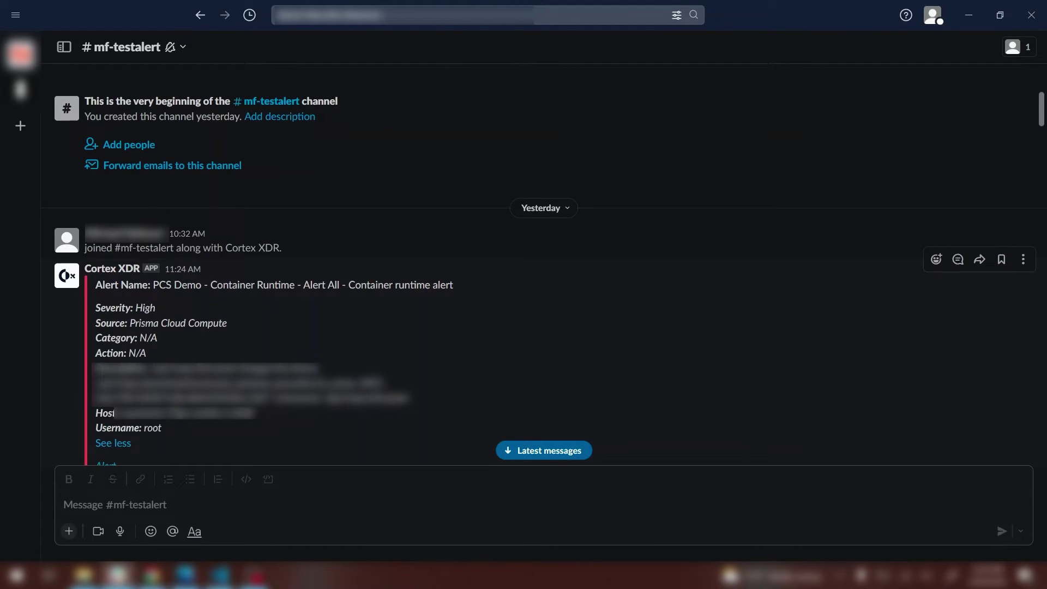
scroll(159, 397, "down", 1)
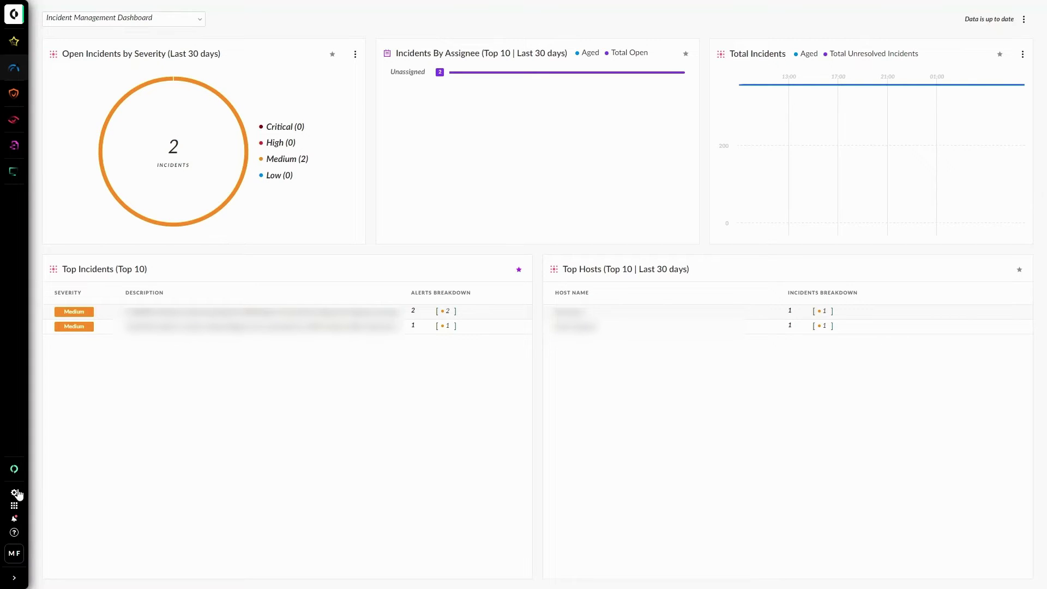
- On External Applications, review the existing Syslog server's actions and open a blank New Server form
mouse_move(16, 494)
left_click(70, 527)
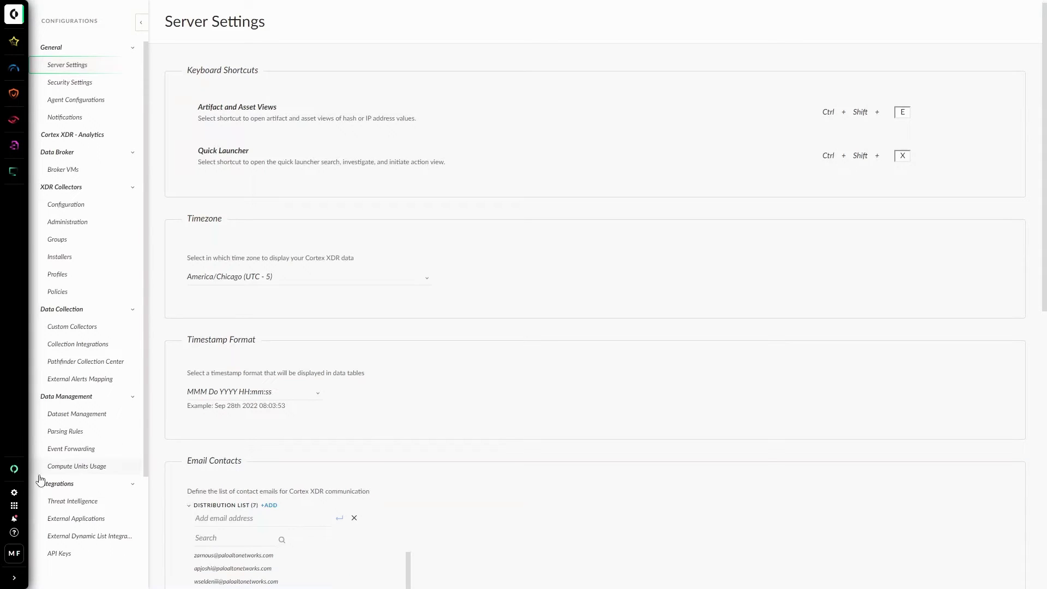
left_click(71, 522)
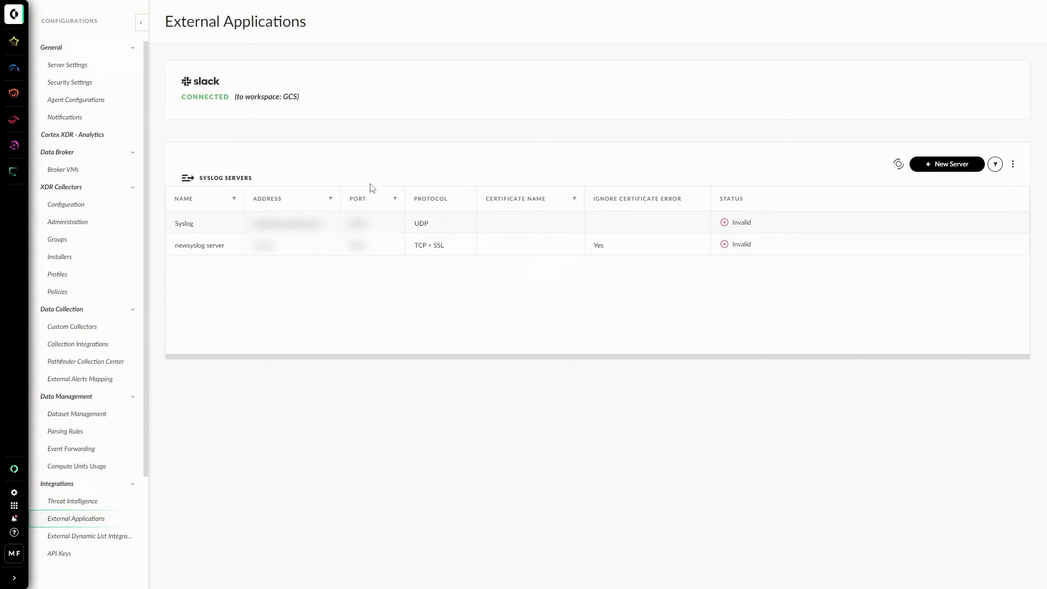
right_click(274, 223)
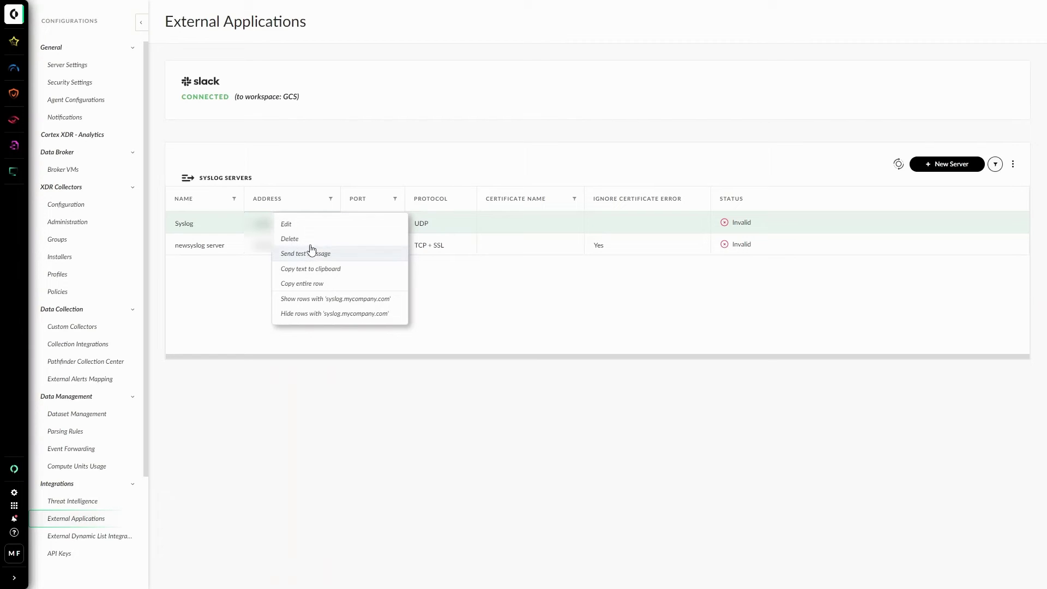
left_click(329, 197)
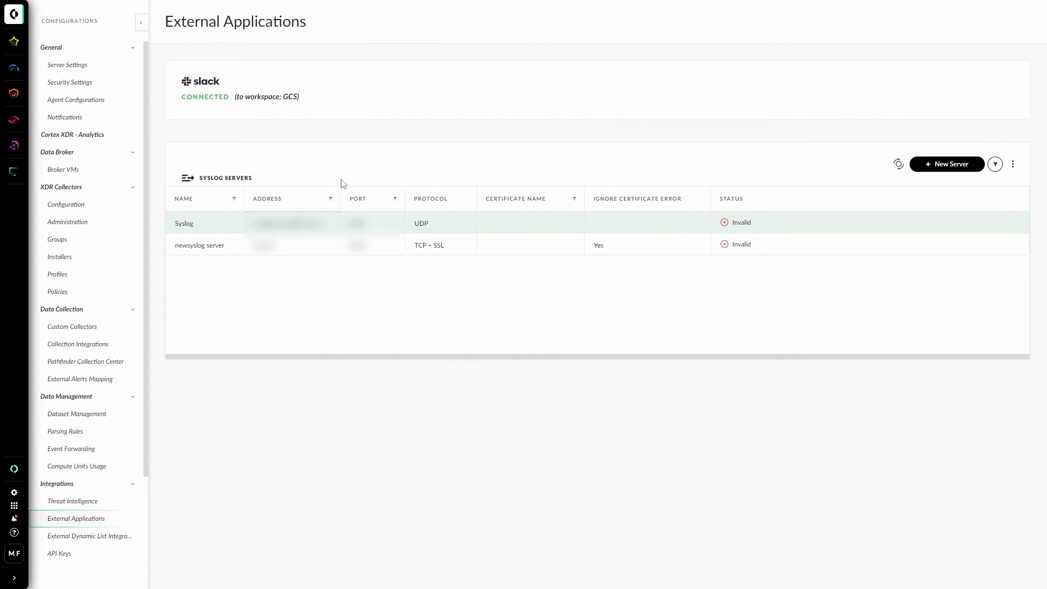
left_click(953, 168)
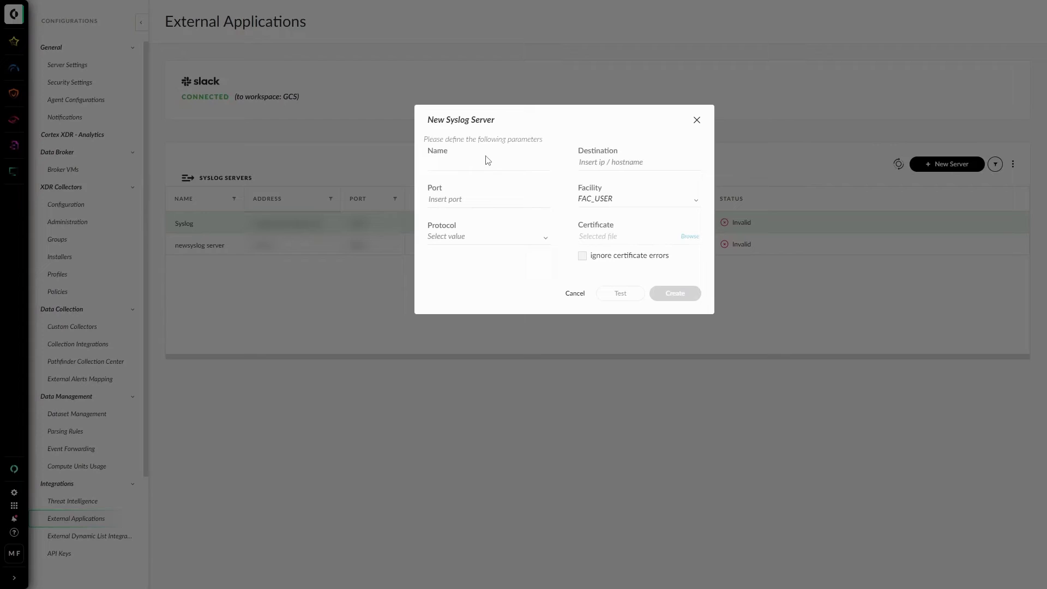
- Enter name testsyslog, destination 1.3.3.1 and port 514 for the new syslog server
left_click(462, 166)
type("testsyslog")
left_click(614, 166)
type("1.3.3.1")
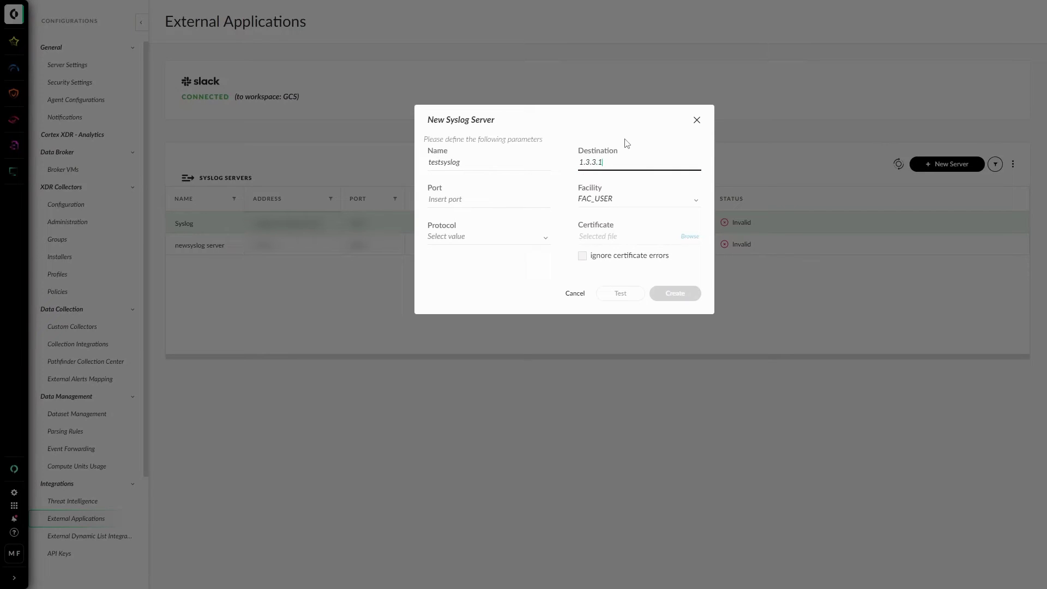
left_click(446, 198)
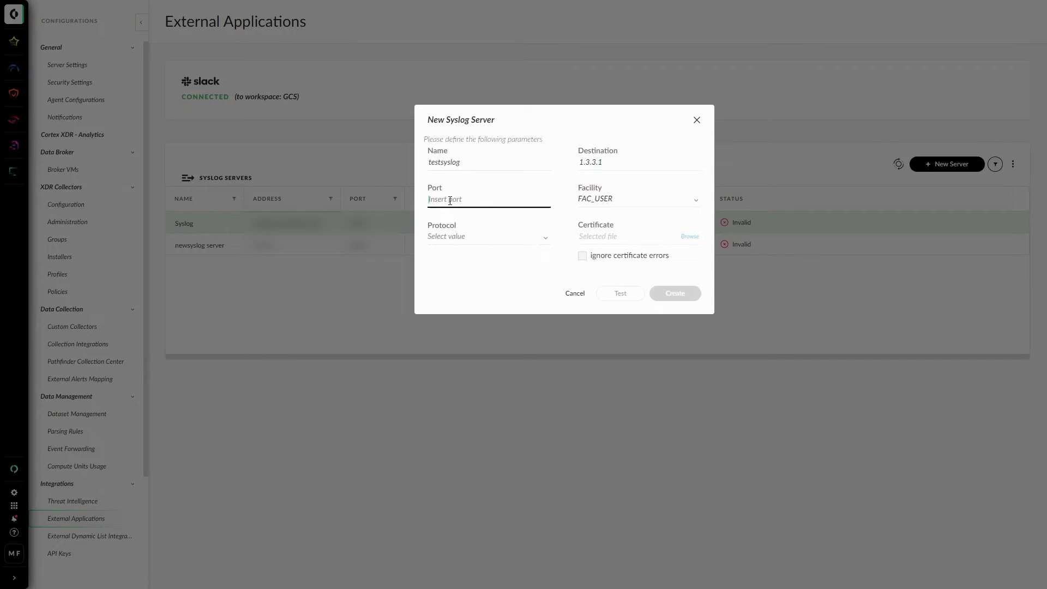
type("514")
- Keep facility FAC_USER, set the protocol to UDP, and create the server
left_click(586, 200)
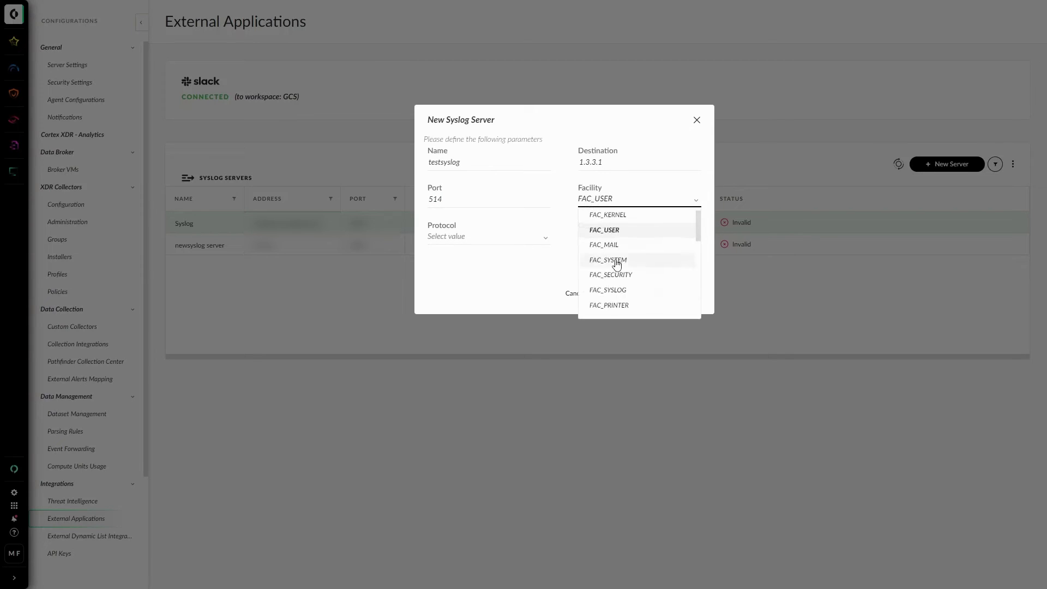
scroll(617, 264, "down", 5)
scroll(617, 264, "up", 5)
left_click(515, 280)
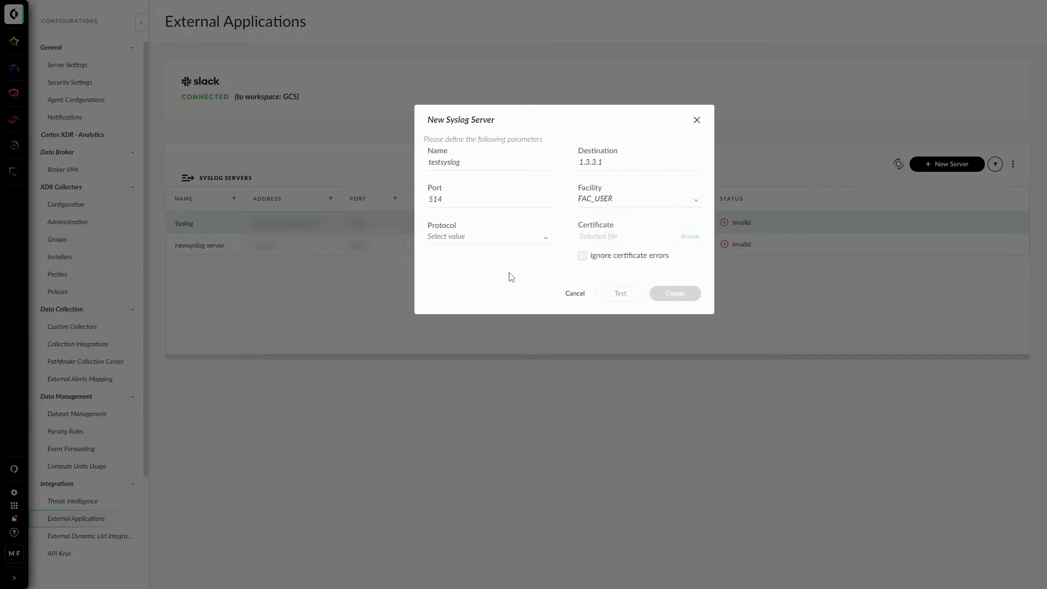
left_click(475, 247)
left_click(443, 255)
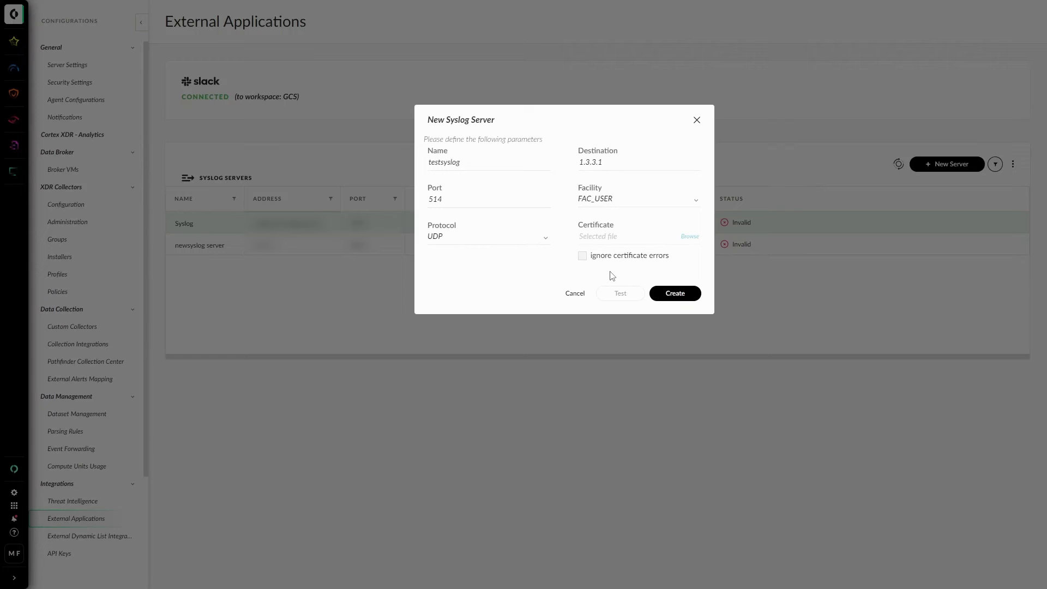
left_click(672, 293)
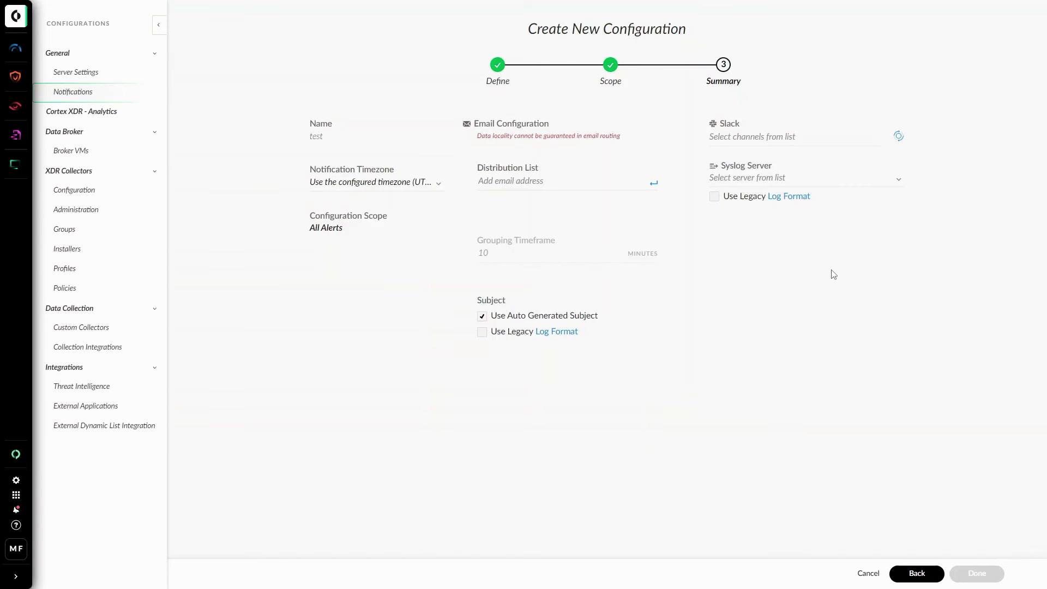
- Choose testsyslog from the Syslog Server dropdown on the Summary step
left_click(765, 184)
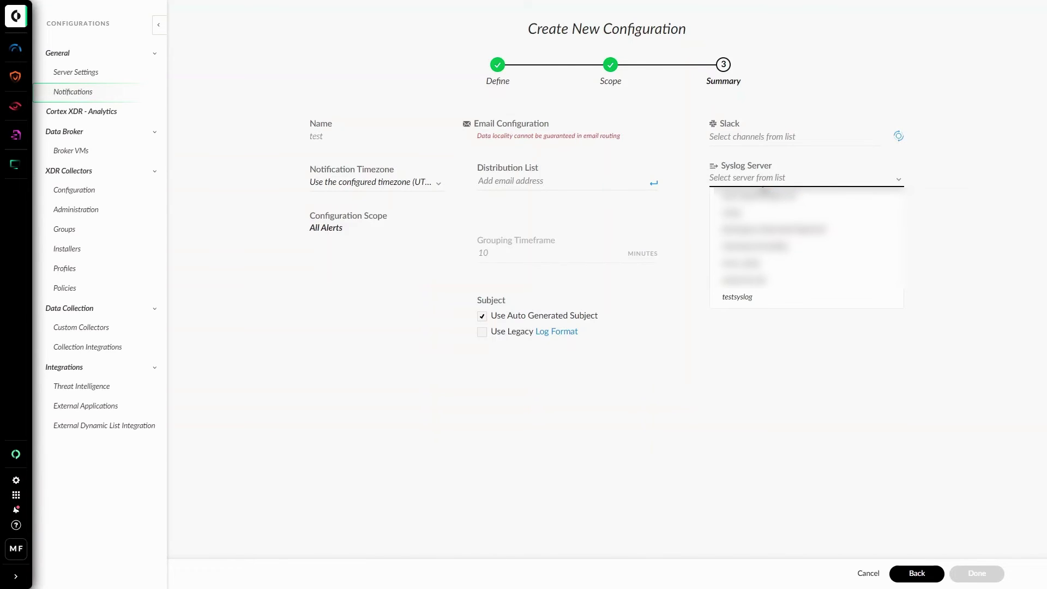
left_click(745, 301)
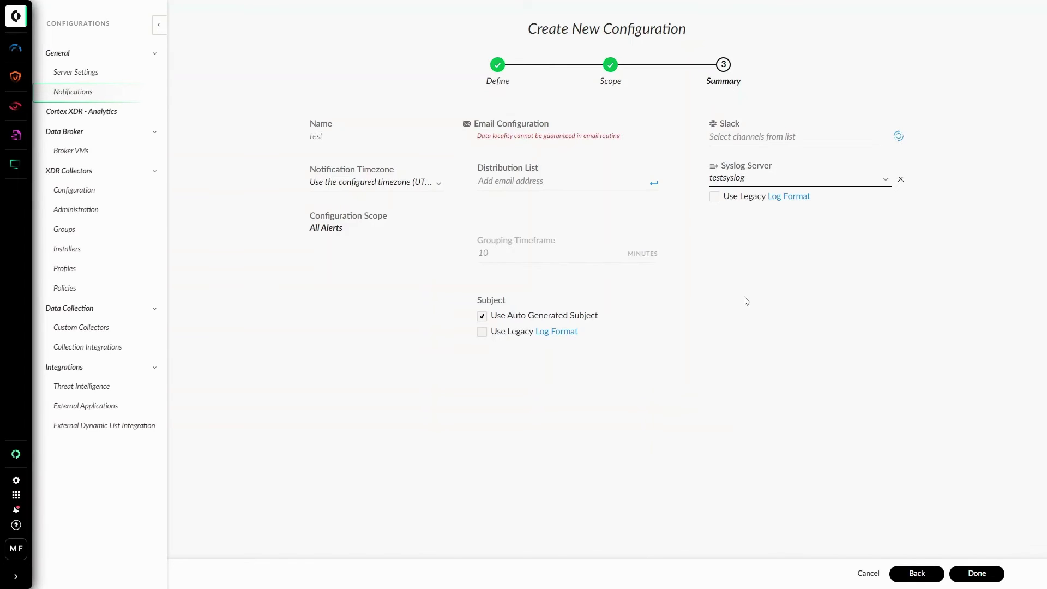
- Alt+Tab between the browser and VS Code's syslog header notes, then view syslog.ini
key("alt+Tab")
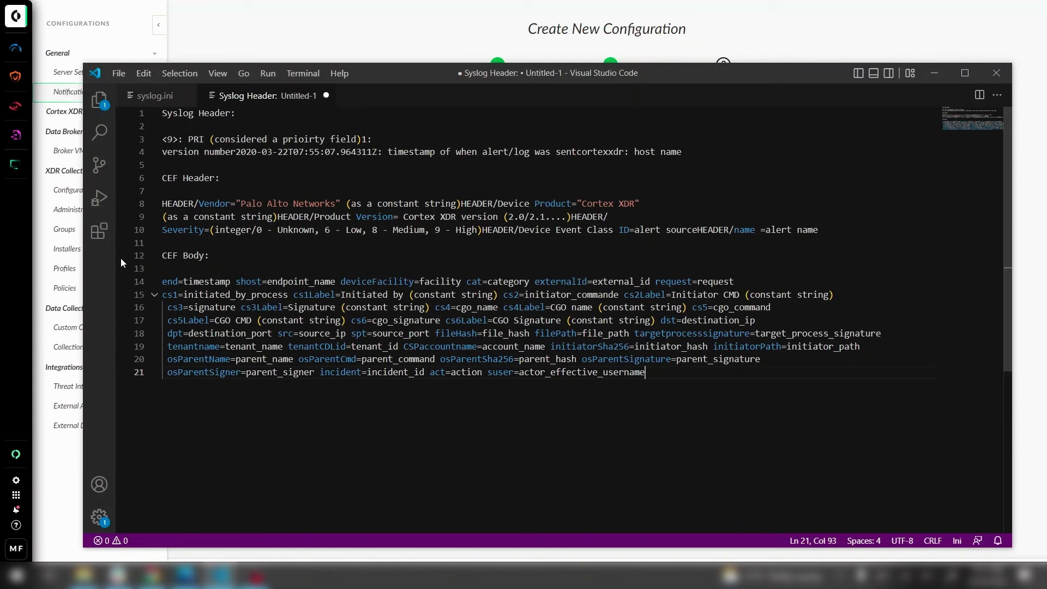
key("alt+Tab")
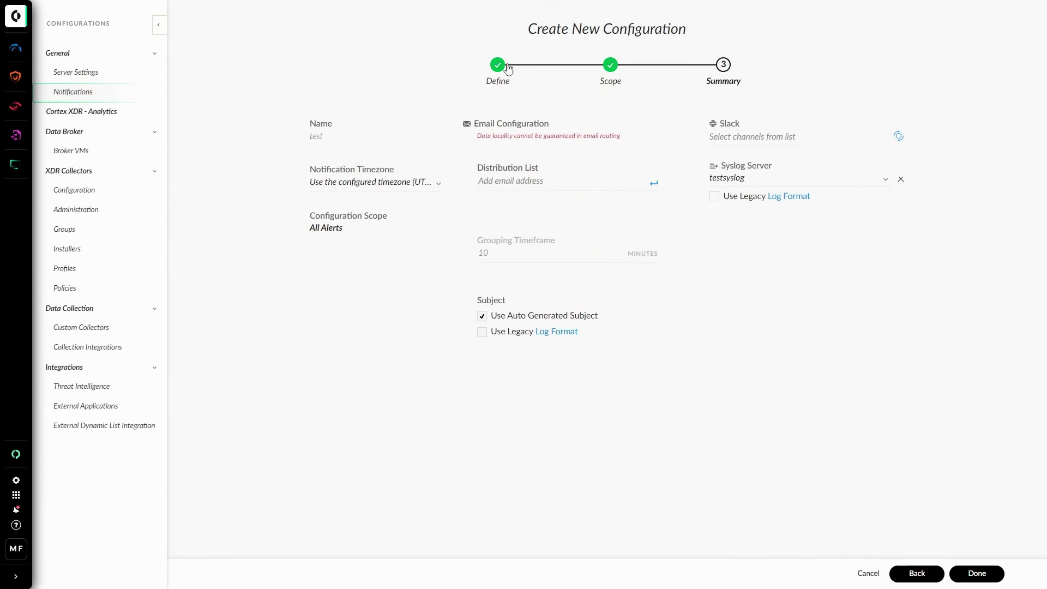
key("alt+Tab")
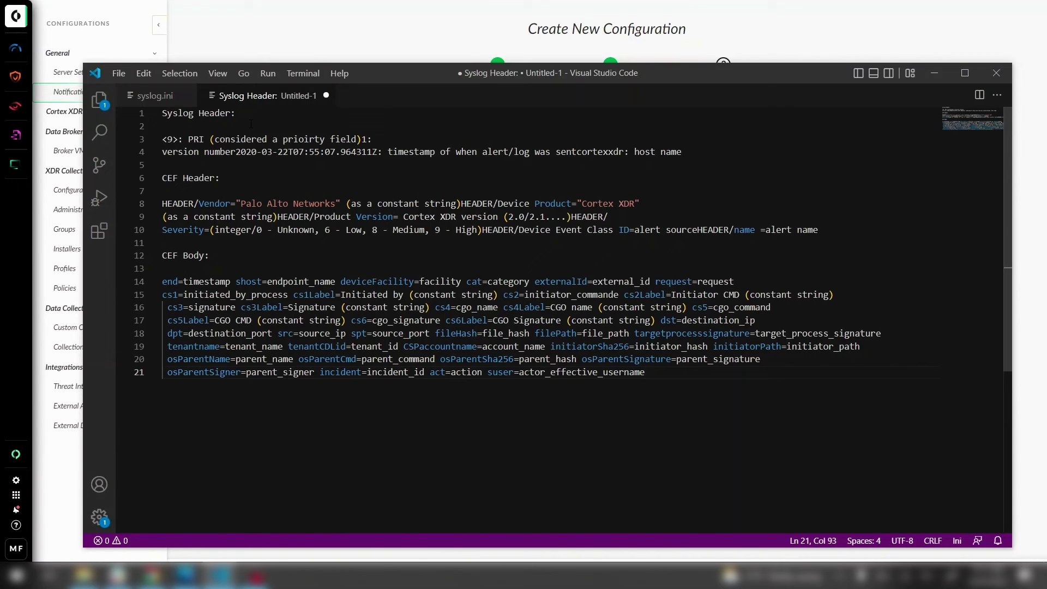
left_click(155, 96)
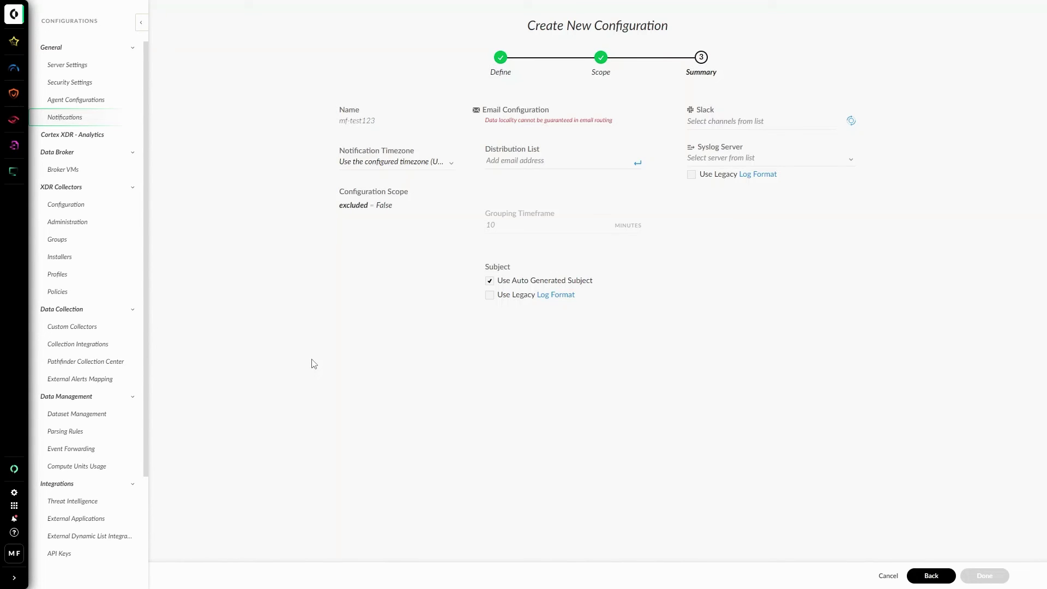
- Paste the recipient's email address into mf-test123's Distribution List, confirm it, and save the configuration
left_click(530, 169)
key("ctrl+v")
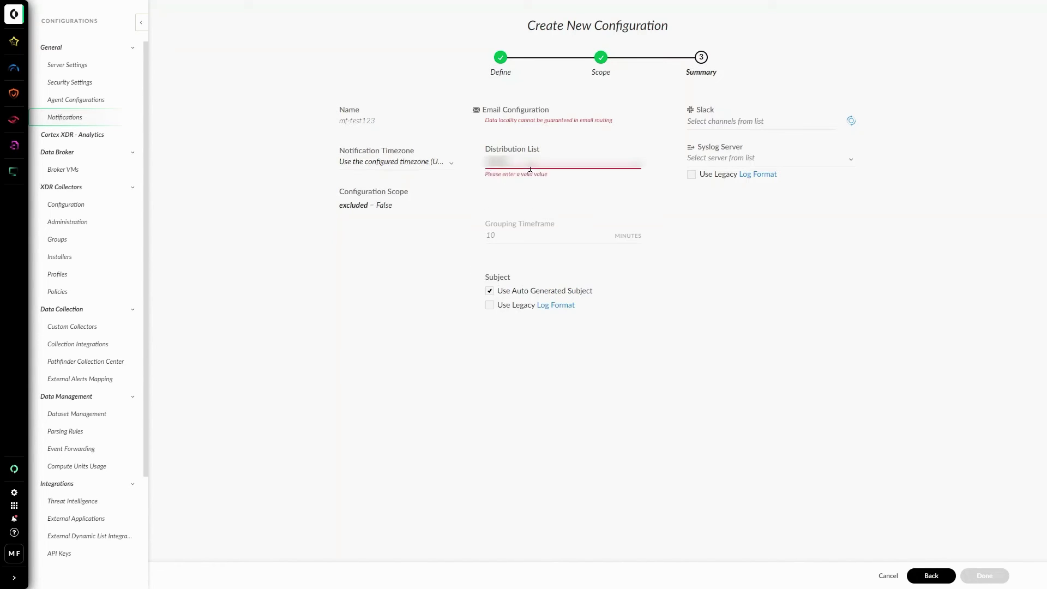
type("@example.comexample")
key("Return")
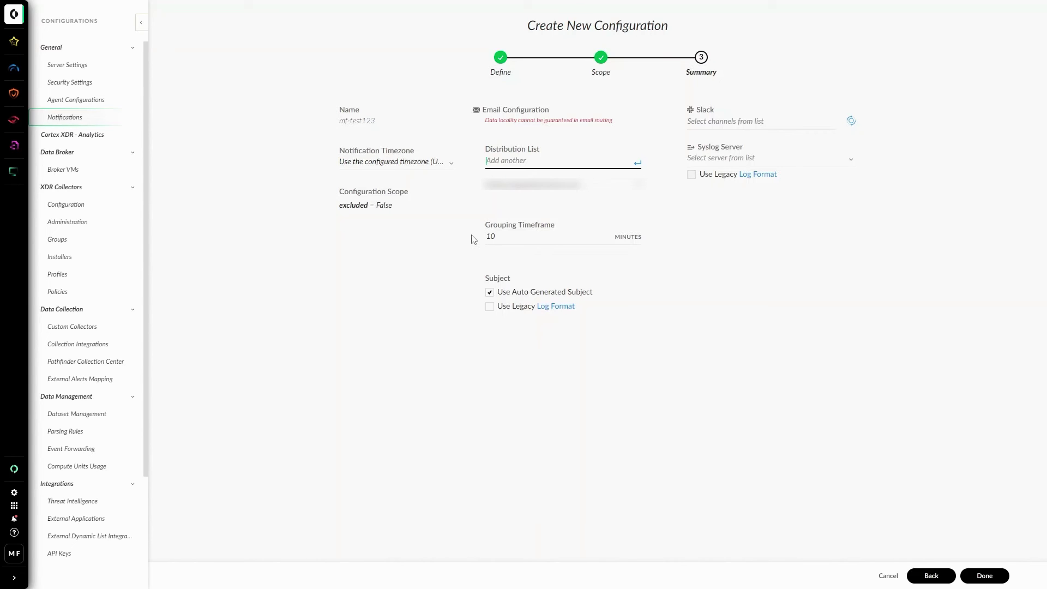
left_click(987, 579)
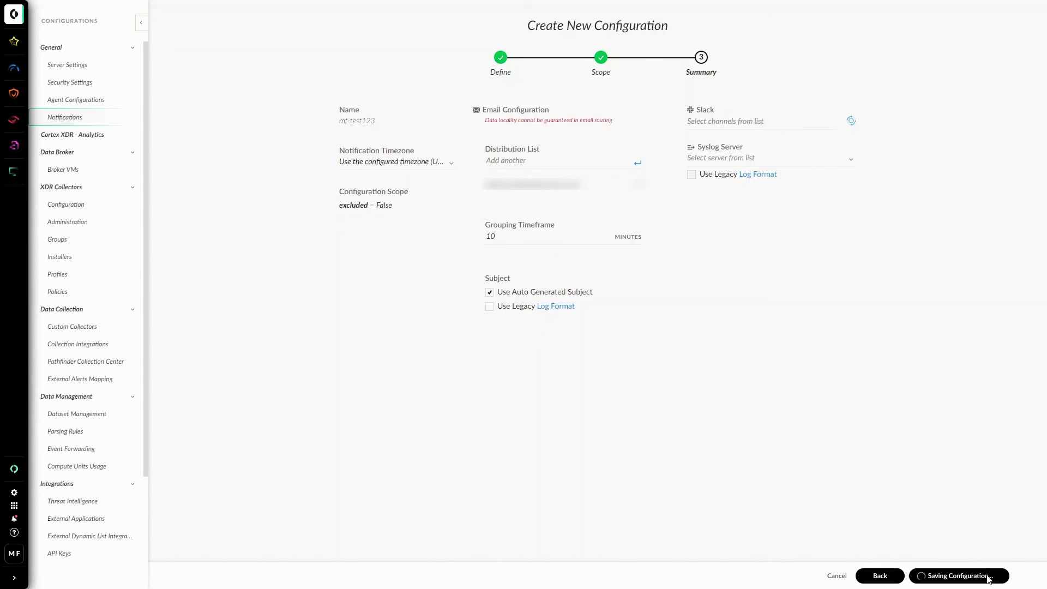